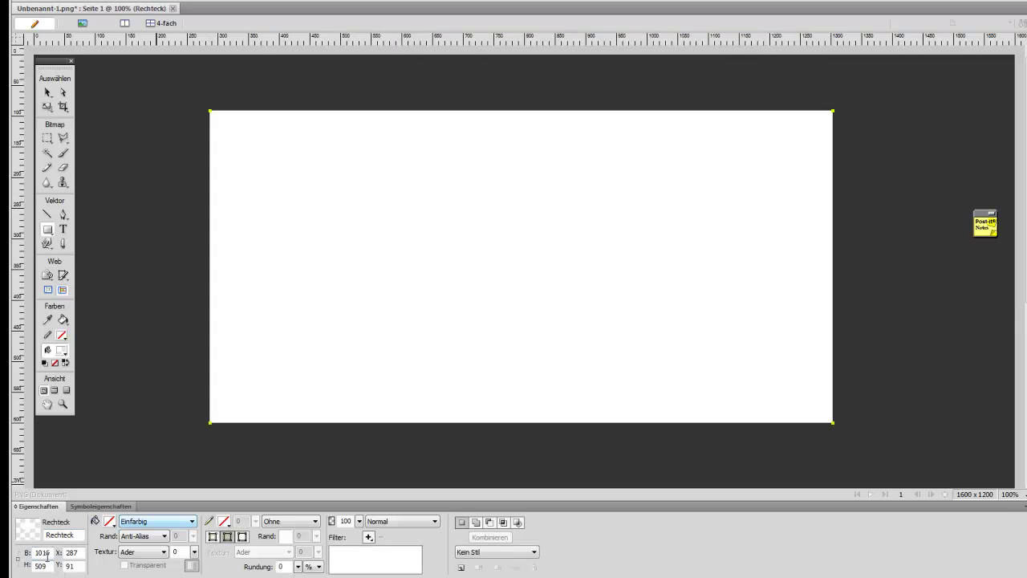
Set the background rectangle to 1050 px wide and 1500 px high and fill it with medium grey.
{"action": "type", "text": "10"}
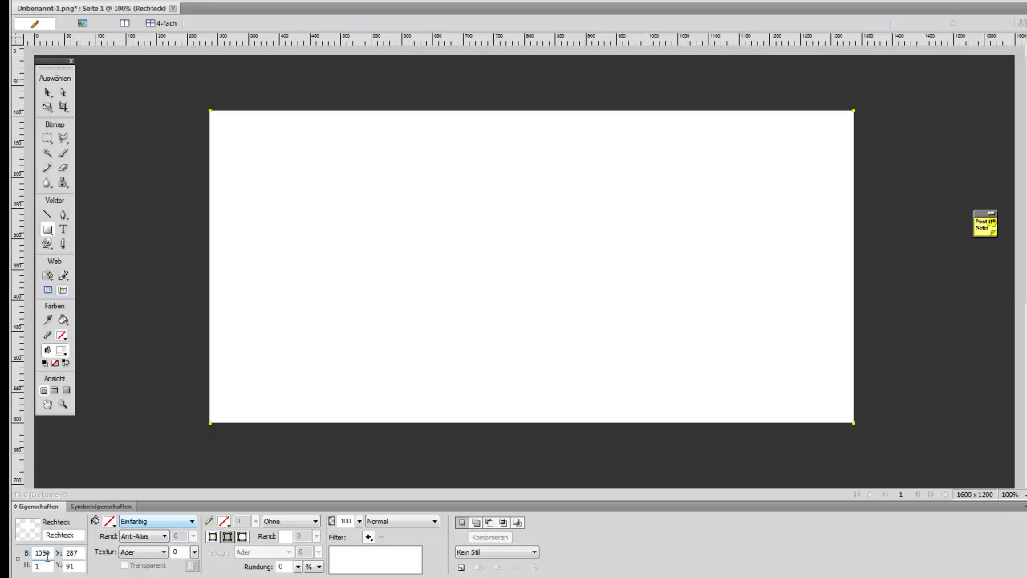
{"action": "type", "text": "1500"}
{"action": "key", "text": "Return"}
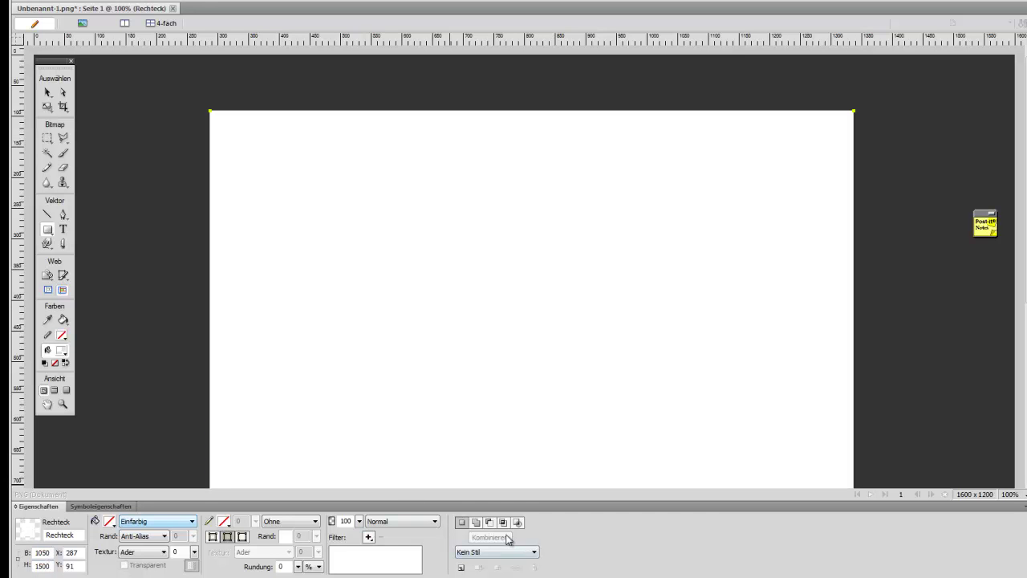
{"action": "left_click", "coordinate": [109, 521]}
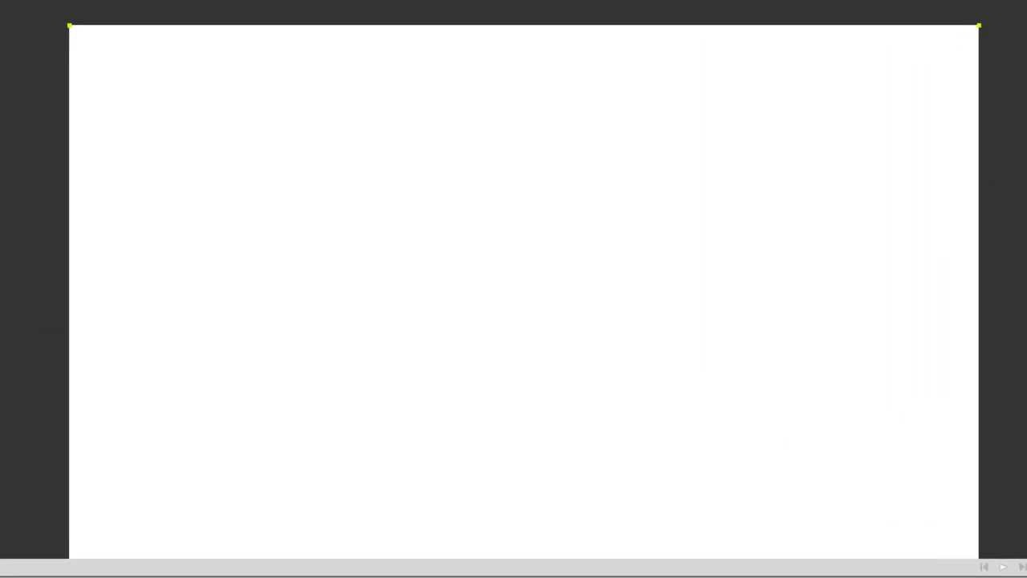
{"action": "left_click", "coordinate": [122, 441]}
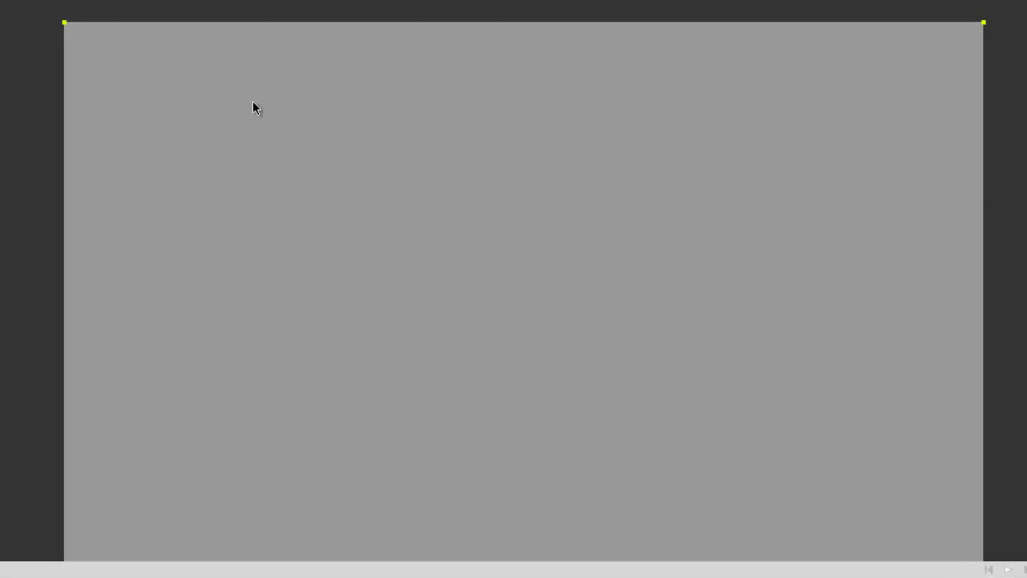
Draw a small horizontal rectangle near the grey background's upper-left corner and fill it with dark grey #333333.
{"action": "scroll", "coordinate": [251, 108], "scroll_direction": "down", "scroll_amount": 1}
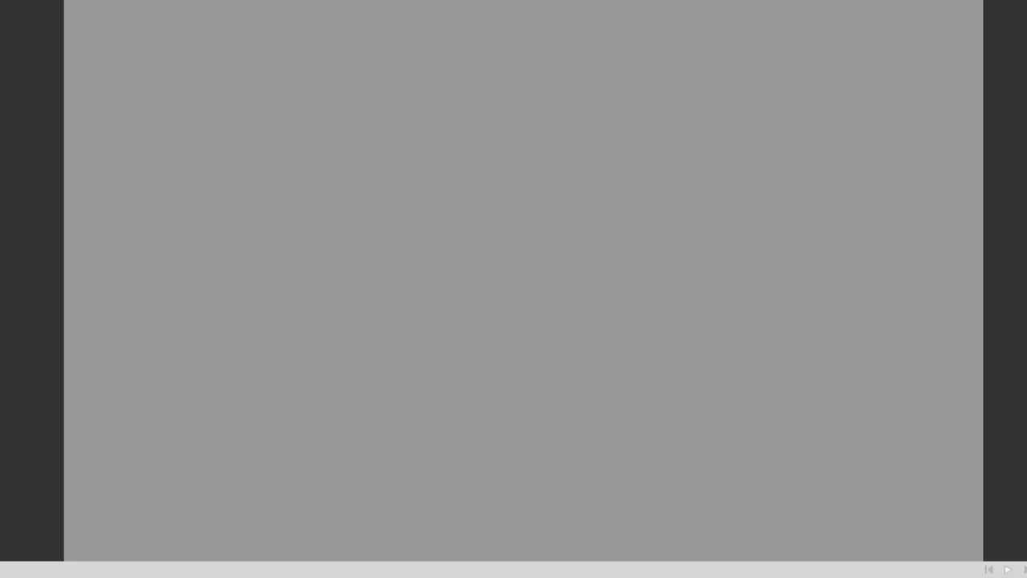
{"action": "left_click_drag", "start_coordinate": [85, 1], "coordinate": [233, 32]}
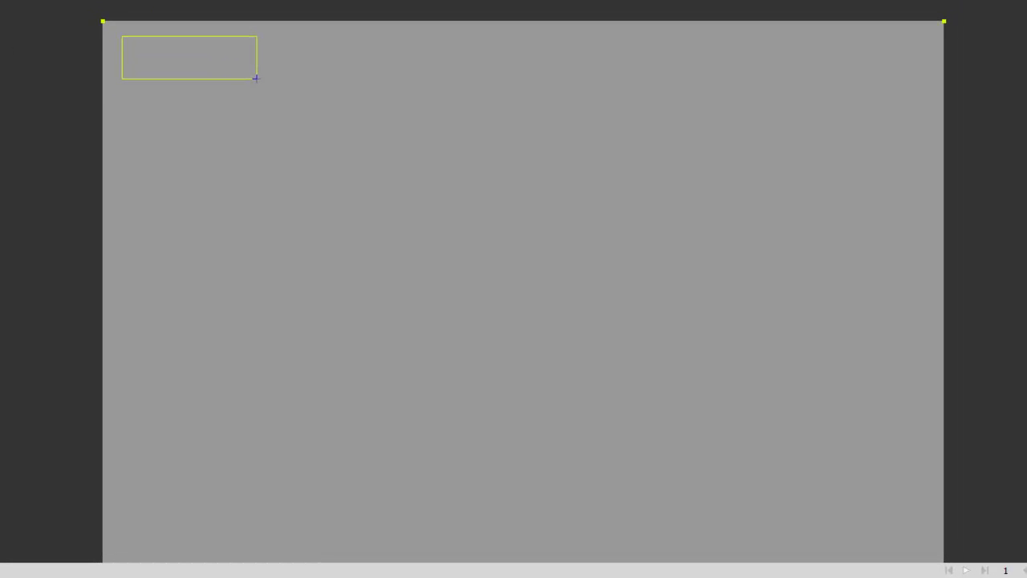
{"action": "left_click_drag", "start_coordinate": [257, 78], "coordinate": [257, 79]}
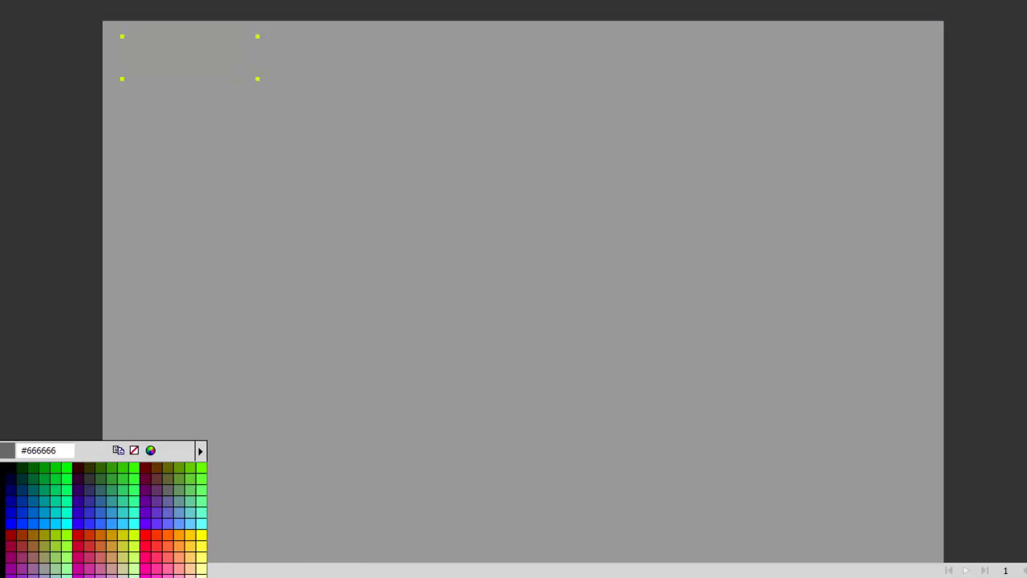
{"action": "left_click", "coordinate": [23, 403]}
Duplicate the small dark rectangle into an evenly spaced row of four along the top of the grey background.
{"action": "left_click", "coordinate": [222, 61]}
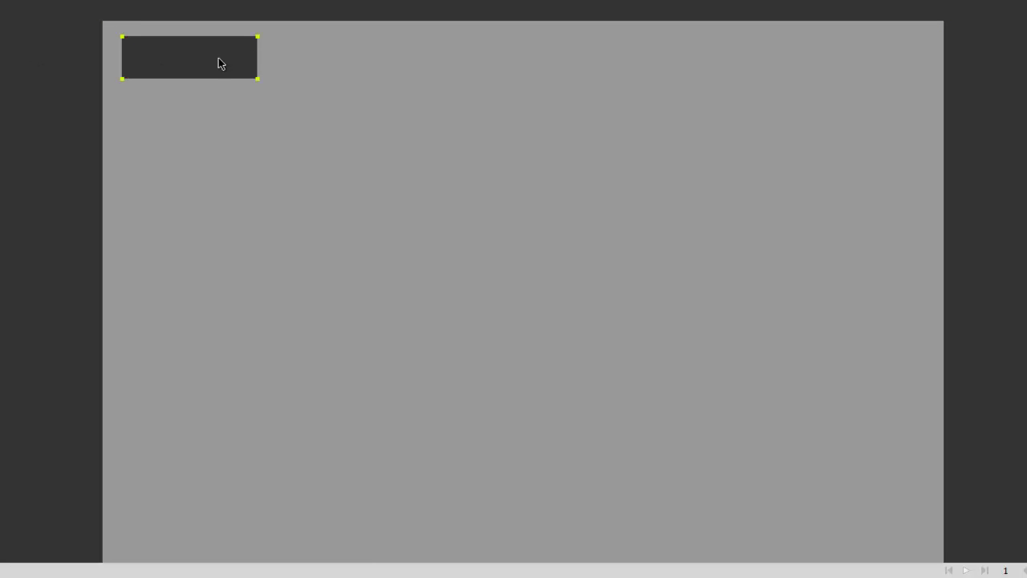
{"action": "left_click_drag", "start_coordinate": [222, 62], "coordinate": [360, 63]}
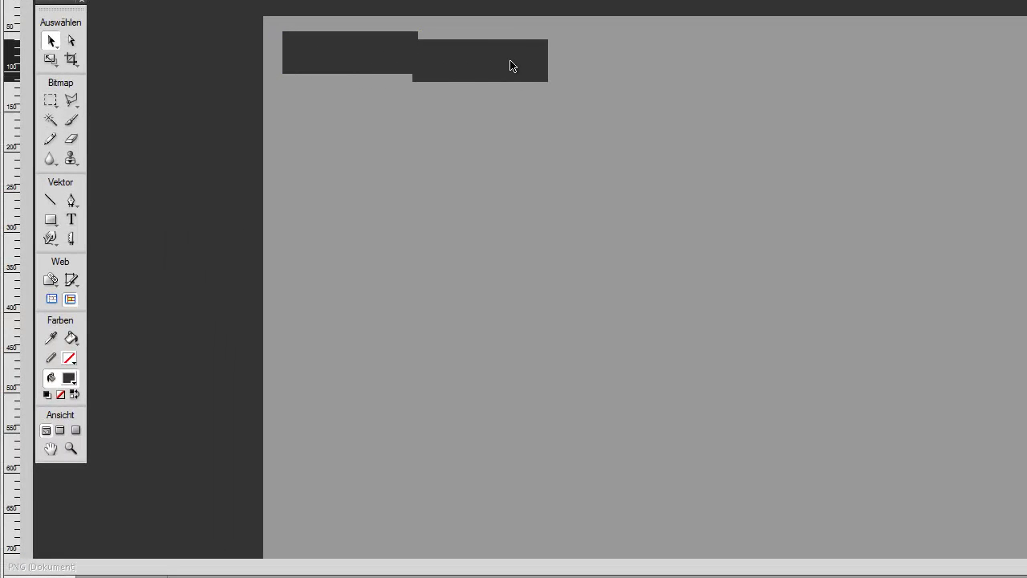
{"action": "left_click_drag", "start_coordinate": [521, 60], "coordinate": [529, 56]}
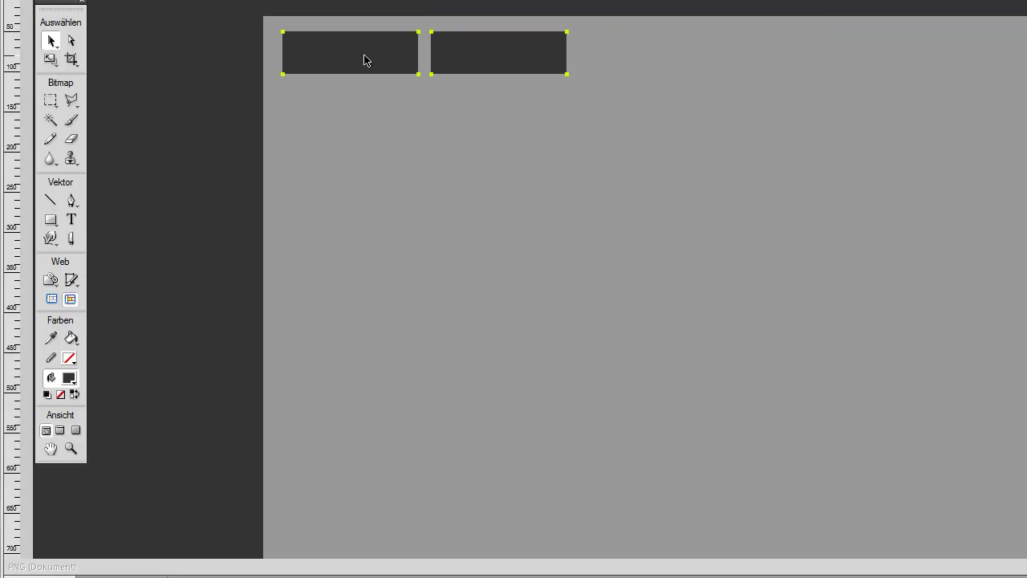
{"action": "mouse_move", "coordinate": [359, 62]}
{"action": "left_mouse_down"}
{"action": "mouse_move", "coordinate": [624, 80]}
{"action": "mouse_move", "coordinate": [346, 60]}
{"action": "mouse_move", "coordinate": [355, 59]}
{"action": "left_mouse_up"}
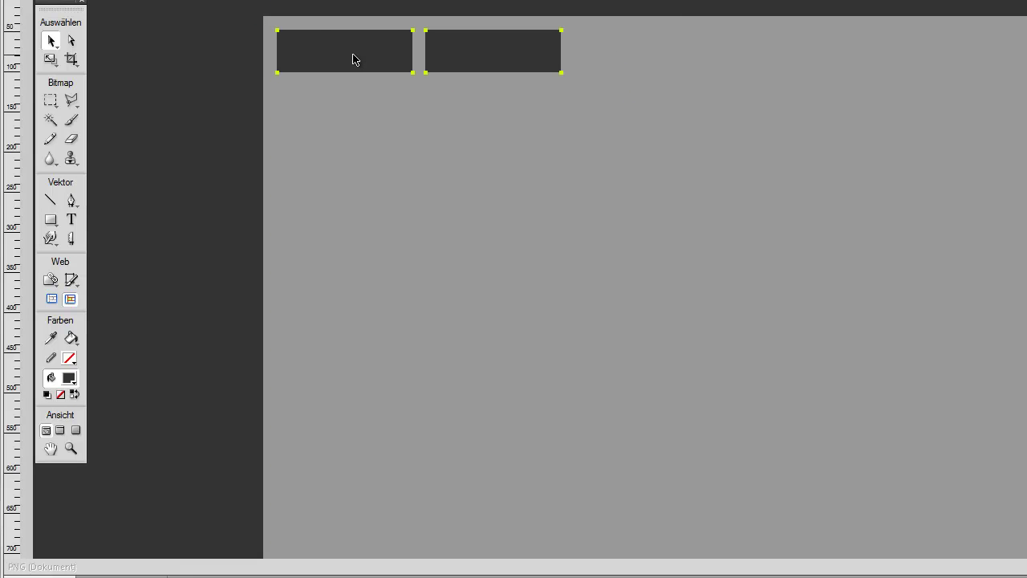
{"action": "left_click_drag", "start_coordinate": [344, 60], "coordinate": [641, 64]}
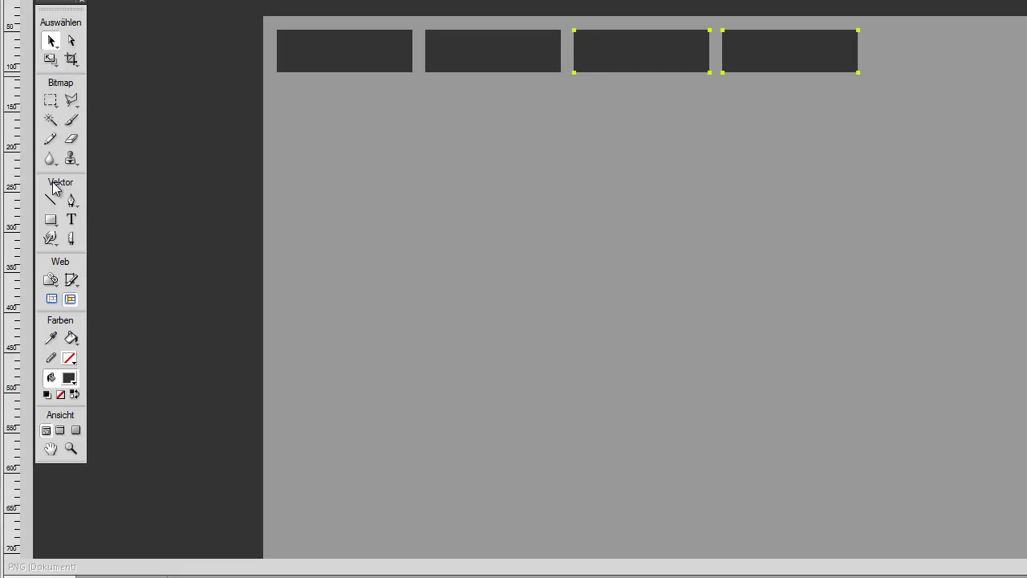
Draw a tall dark rectangle beside the row of four boxes, reaching almost to the background's right edge.
{"action": "left_click", "coordinate": [49, 221]}
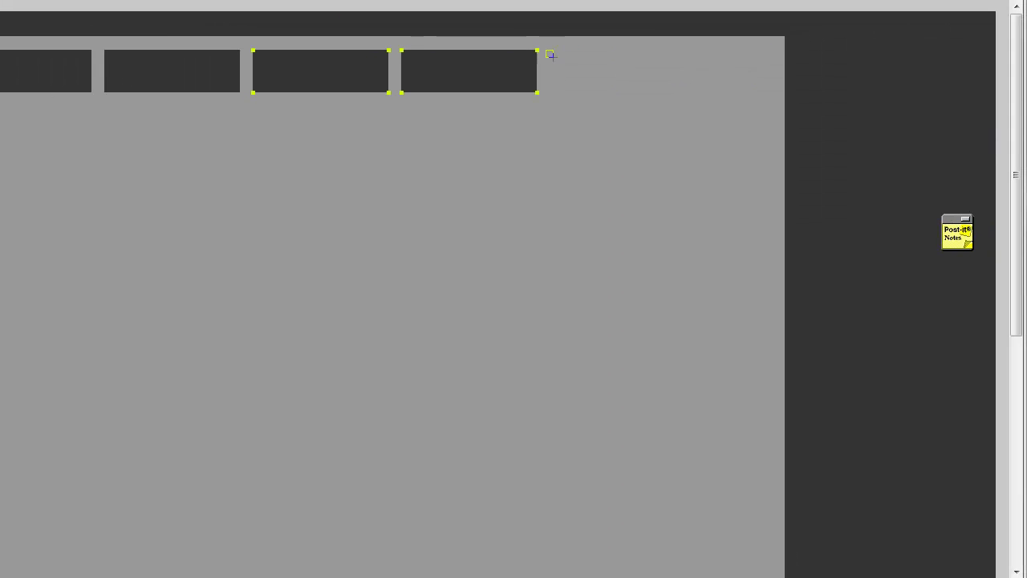
{"action": "left_click_drag", "start_coordinate": [867, 30], "coordinate": [939, 132]}
{"action": "left_click_drag", "start_coordinate": [618, 153], "coordinate": [774, 305]}
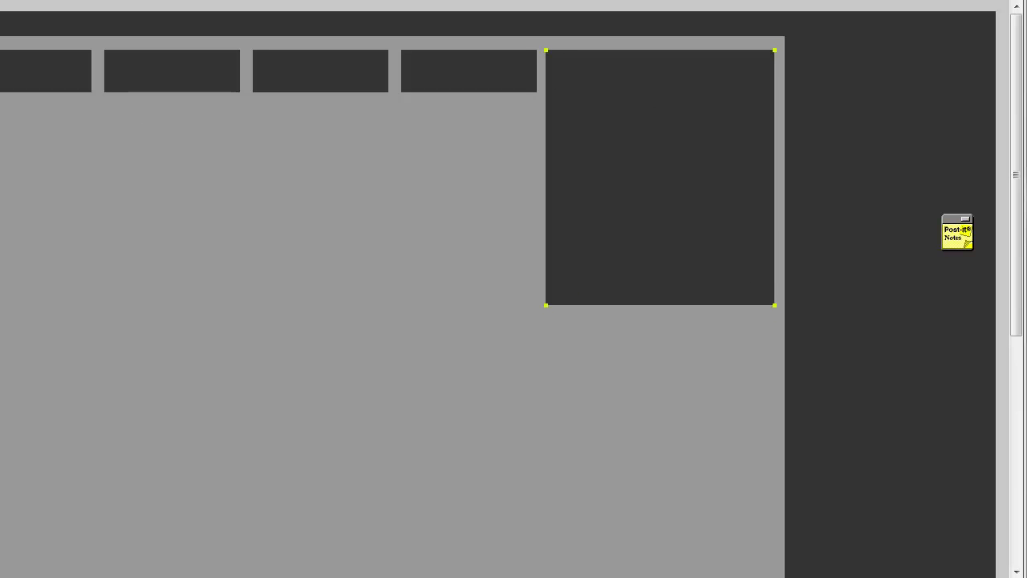
Draw a large dark content rectangle about 724 px wide directly below the row of four boxes.
{"action": "left_click_drag", "start_coordinate": [0, 100], "coordinate": [353, 341]}
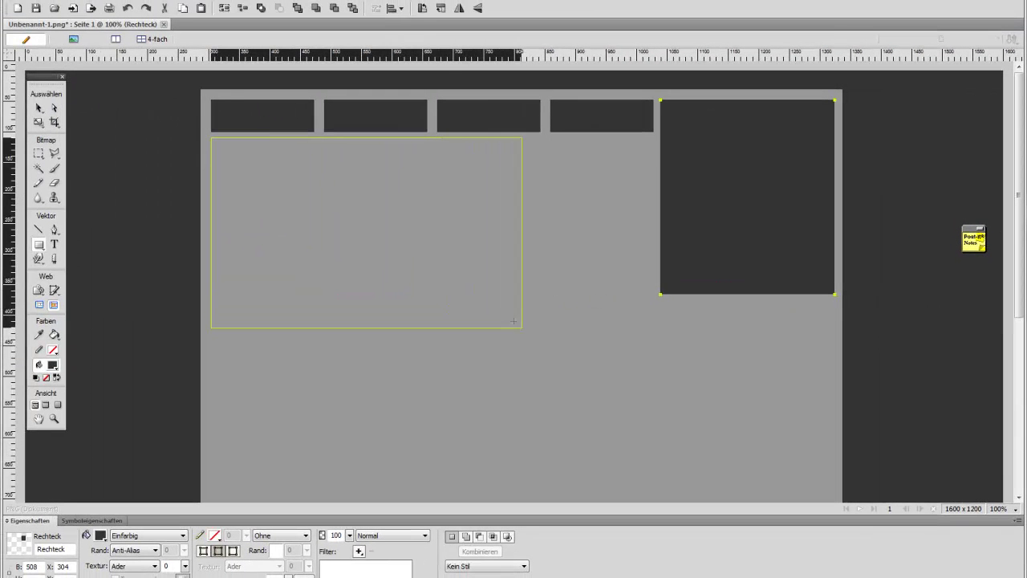
{"action": "left_click_drag", "start_coordinate": [514, 321], "coordinate": [654, 460]}
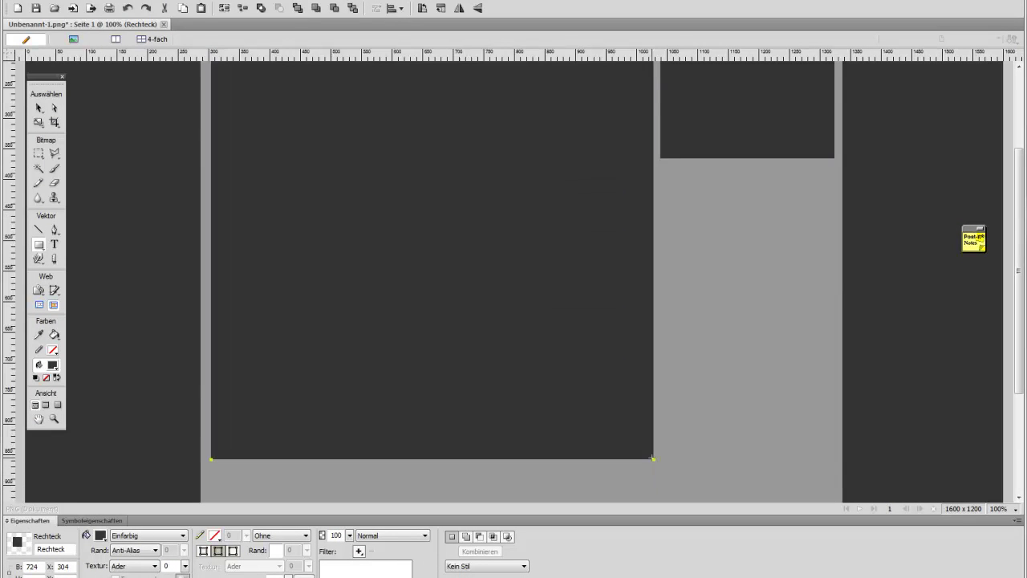
{"action": "scroll", "coordinate": [684, 347], "scroll_direction": "up", "scroll_amount": 3}
{"action": "scroll", "coordinate": [684, 347], "scroll_direction": "up", "scroll_amount": 1}
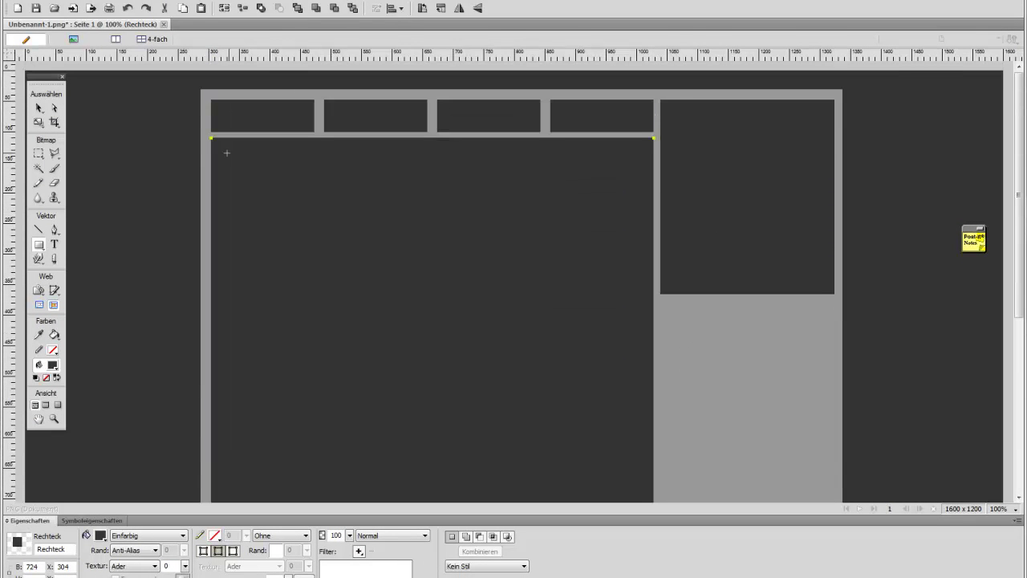
Draw a second dark sidebar rectangle about 285 px wide below the first, ending level with the content rectangle.
{"action": "scroll", "coordinate": [701, 198], "scroll_direction": "down", "scroll_amount": 5}
{"action": "mouse_move", "coordinate": [662, 168]}
{"action": "left_mouse_down"}
{"action": "mouse_move", "coordinate": [796, 446]}
{"action": "mouse_move", "coordinate": [835, 462]}
{"action": "left_mouse_up"}
{"action": "scroll", "coordinate": [769, 402], "scroll_direction": "up", "scroll_amount": 3}
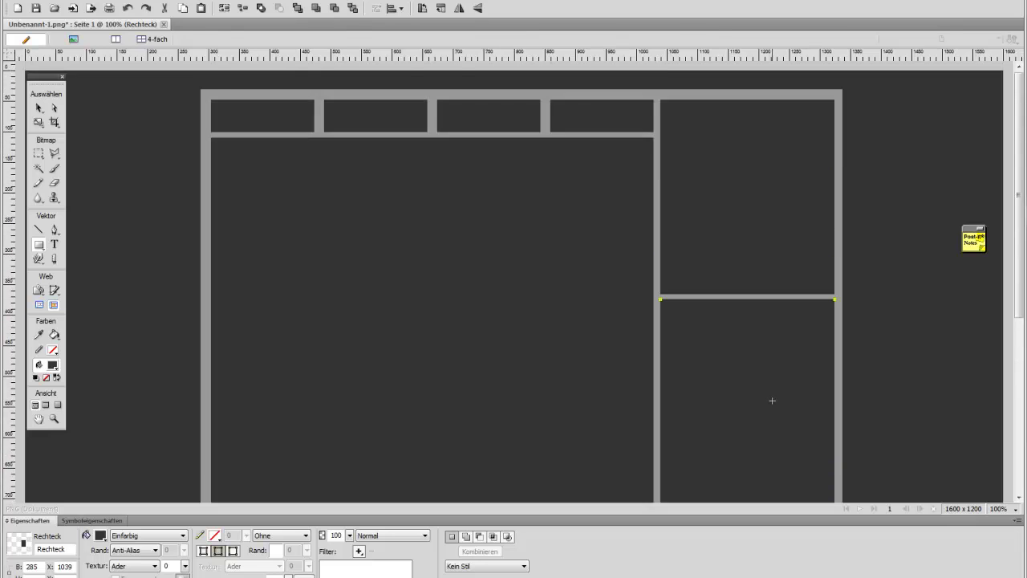
{"action": "scroll", "coordinate": [772, 401], "scroll_direction": "down", "scroll_amount": 10}
{"action": "scroll", "coordinate": [772, 401], "scroll_direction": "up", "scroll_amount": 10}
Draw a rectangle about 531 px wide in the content area's upper-left corner and fill it with medium grey.
{"action": "left_click_drag", "start_coordinate": [216, 143], "coordinate": [543, 290]}
{"action": "left_click", "coordinate": [39, 107]}
{"action": "left_click", "coordinate": [101, 534]}
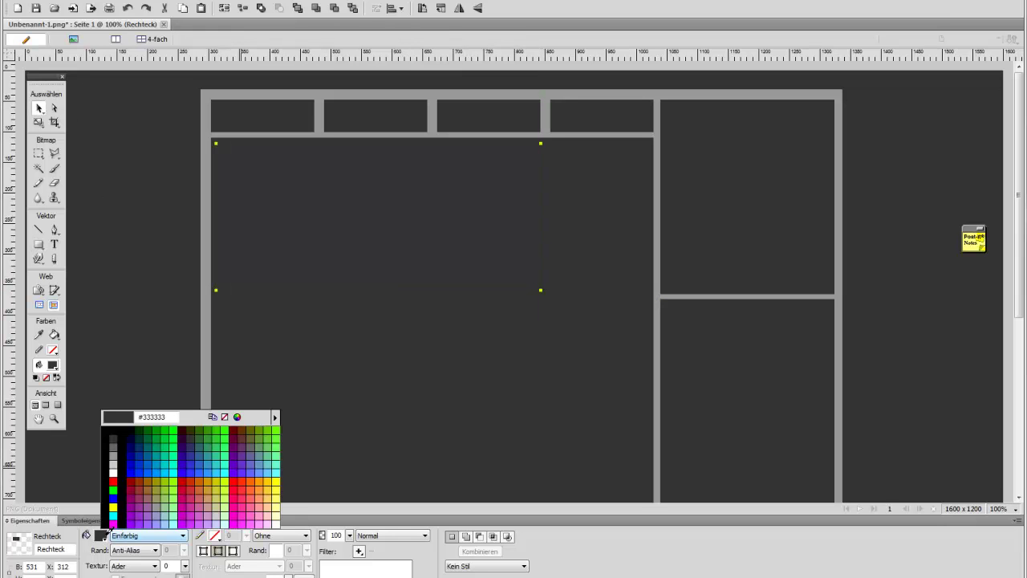
{"action": "left_click", "coordinate": [116, 458]}
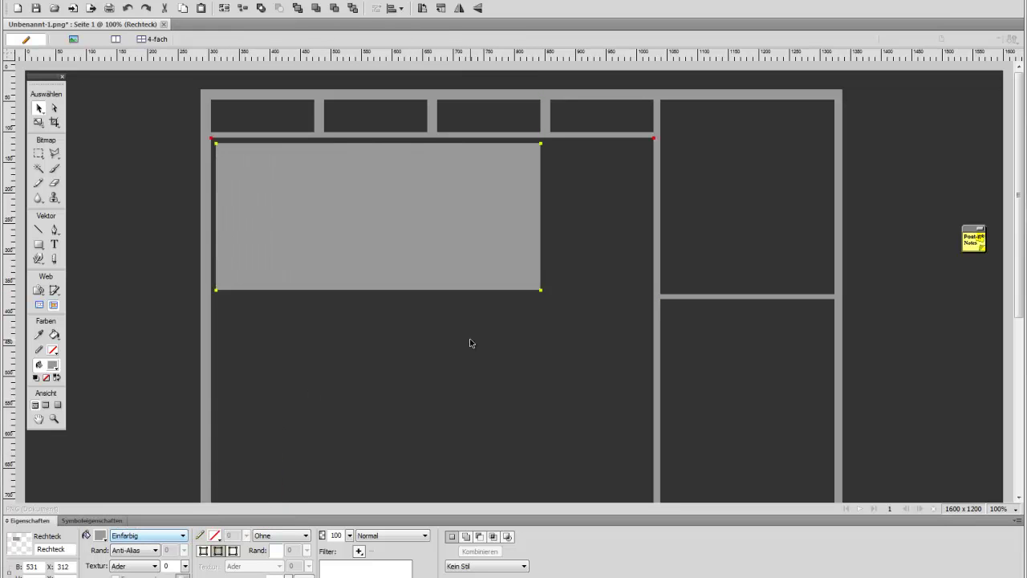
Try widening the grey rectangle in the content area slightly with the Scale tool and scaling it back.
{"action": "left_click", "coordinate": [38, 122]}
{"action": "mouse_move", "coordinate": [541, 216]}
{"action": "left_mouse_down"}
{"action": "mouse_move", "coordinate": [639, 218]}
{"action": "mouse_move", "coordinate": [540, 219]}
{"action": "mouse_move", "coordinate": [550, 217]}
{"action": "left_mouse_up"}
{"action": "key", "text": "v"}
{"action": "left_click", "coordinate": [38, 122]}
{"action": "left_click_drag", "start_coordinate": [549, 216], "coordinate": [540, 216]}
{"action": "left_click", "coordinate": [39, 107]}
{"action": "left_click", "coordinate": [342, 330]}
{"action": "scroll", "coordinate": [616, 242], "scroll_direction": "down", "scroll_amount": 5}
{"action": "scroll", "coordinate": [616, 246], "scroll_direction": "down", "scroll_amount": 1}
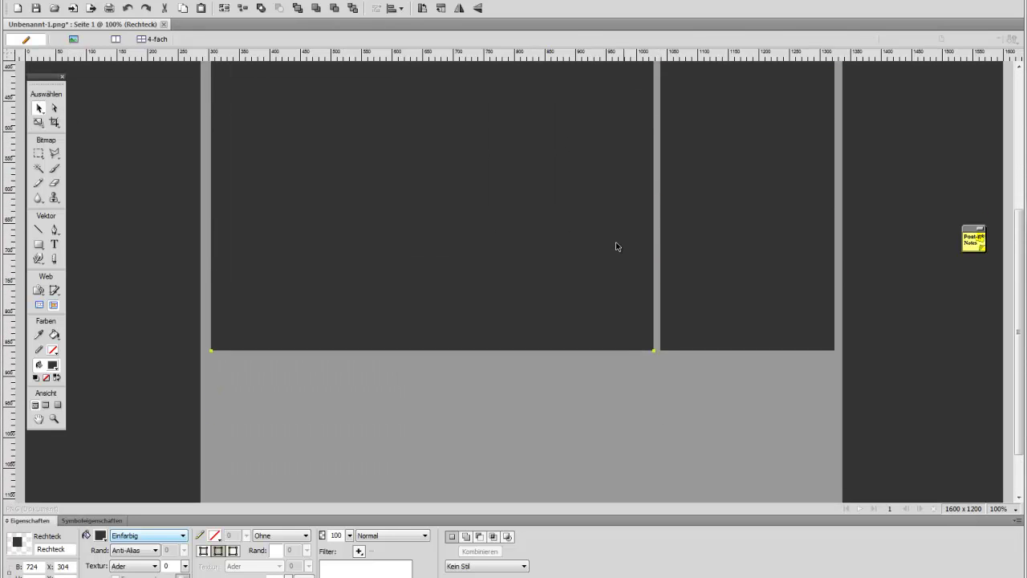
{"action": "scroll", "coordinate": [616, 247], "scroll_direction": "up", "scroll_amount": 5}
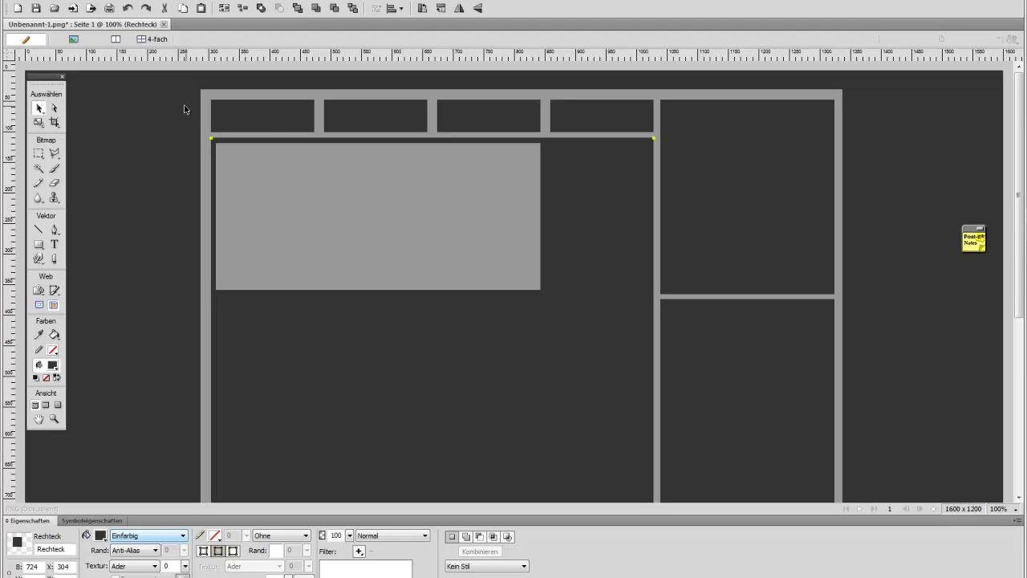
Check whether the display of guides (Hilfslinien anzeigen) is enabled.
{"action": "left_click", "coordinate": [132, 1]}
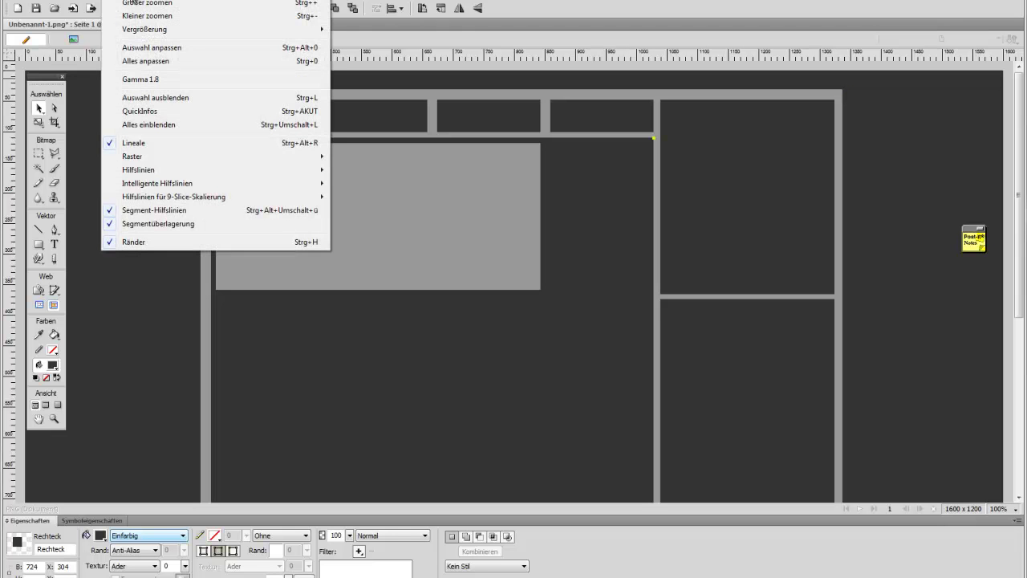
{"action": "mouse_move", "coordinate": [155, 169]}
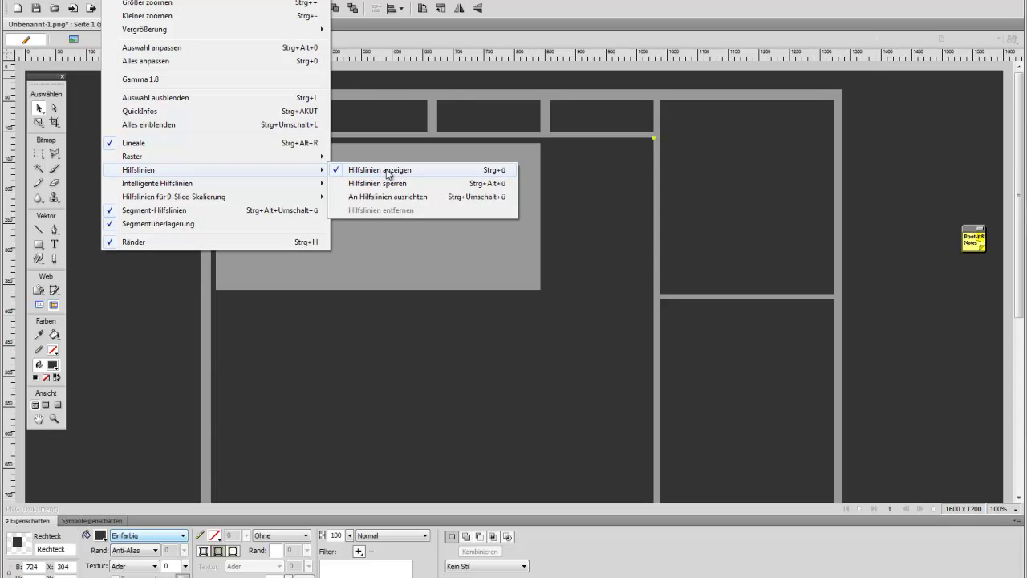
{"action": "key", "text": "Escape"}
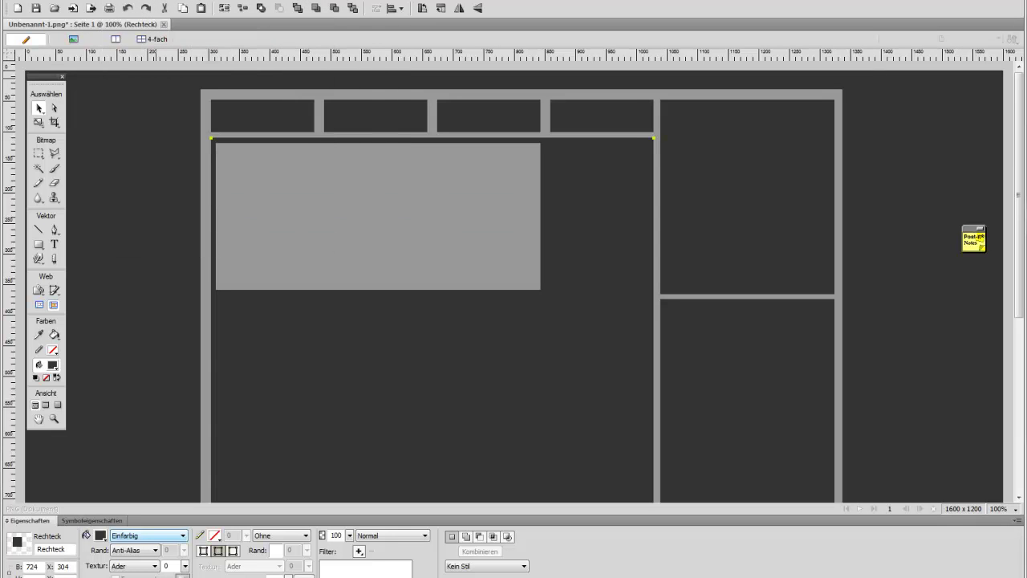
Place vertical guides at the background's left and right edges and the sidebar's left edge, plus a horizontal guide along the inner grey rectangle's bottom edge.
{"action": "left_click_drag", "start_coordinate": [13, 106], "coordinate": [200, 179]}
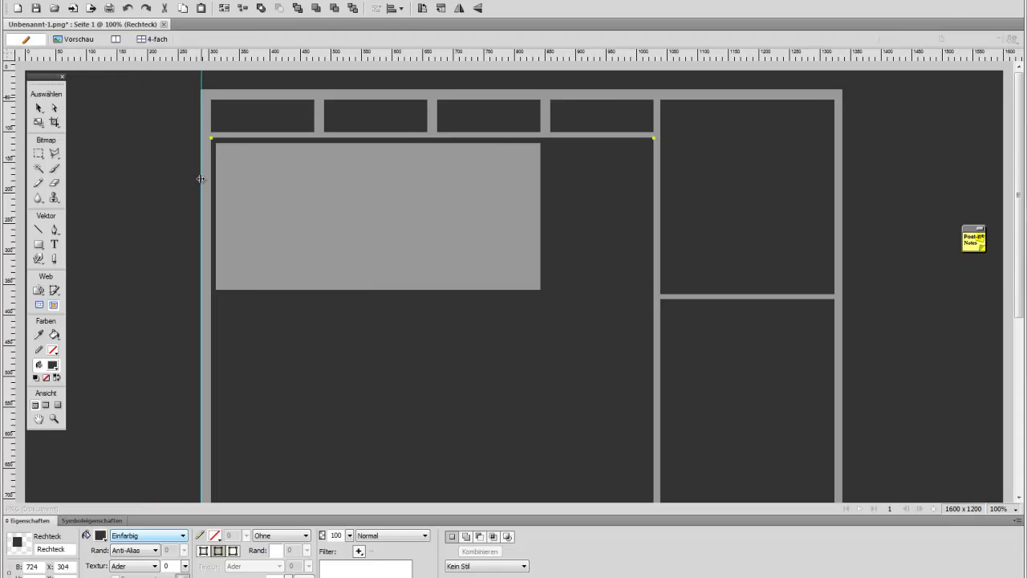
{"action": "left_click", "coordinate": [38, 108]}
{"action": "left_click_drag", "start_coordinate": [7, 100], "coordinate": [659, 201]}
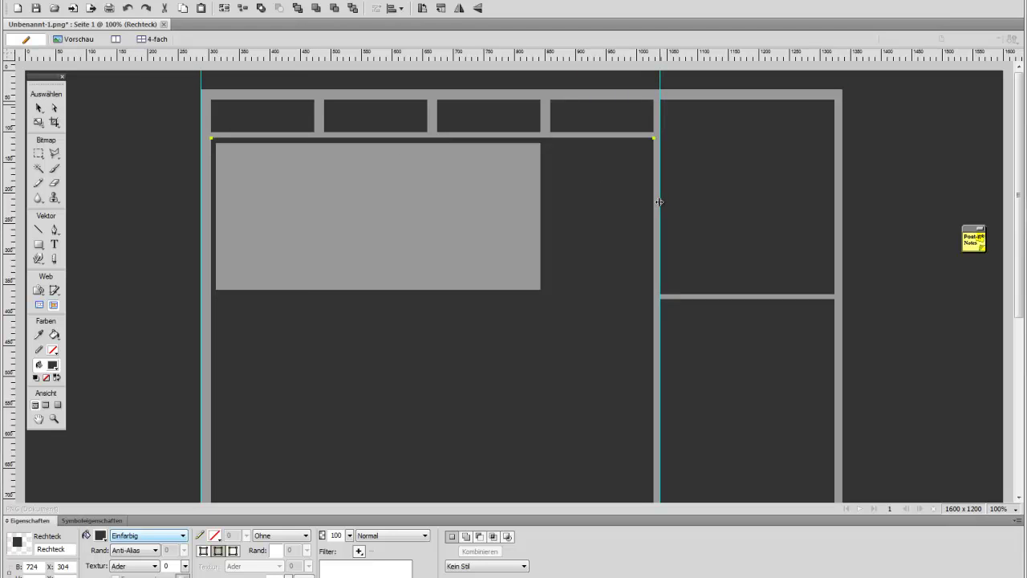
{"action": "left_click_drag", "start_coordinate": [10, 132], "coordinate": [842, 228]}
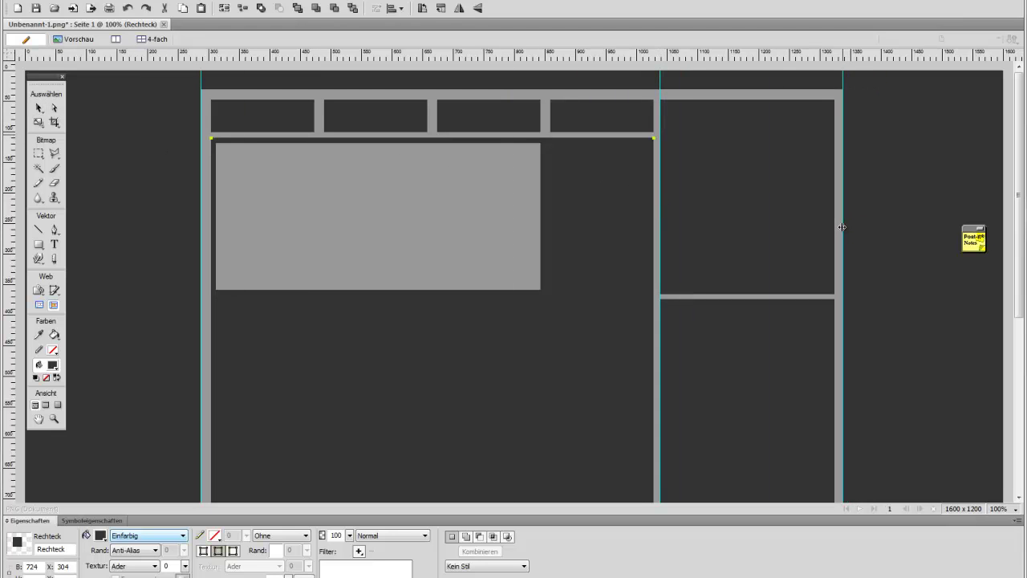
{"action": "key", "text": "v"}
{"action": "left_click_drag", "start_coordinate": [590, 58], "coordinate": [606, 291]}
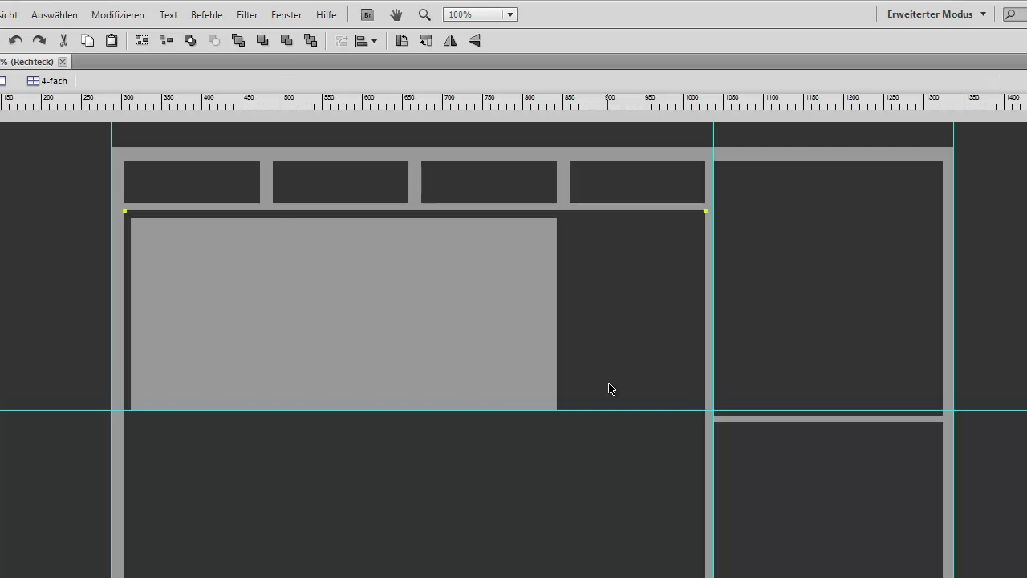
Review the options for showing, locking, snapping to and removing guides.
{"action": "left_click", "coordinate": [11, 15]}
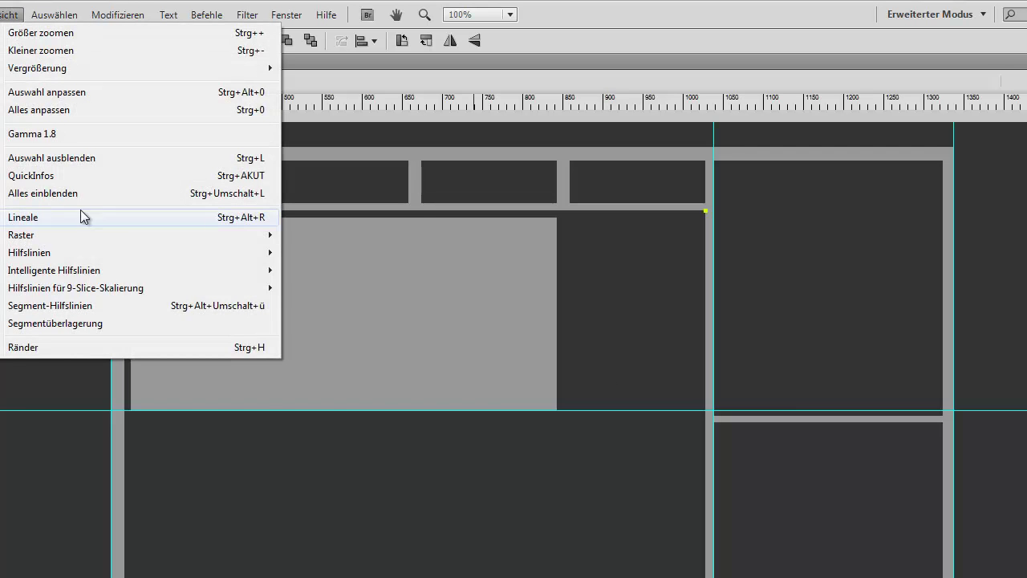
{"action": "mouse_move", "coordinate": [149, 252]}
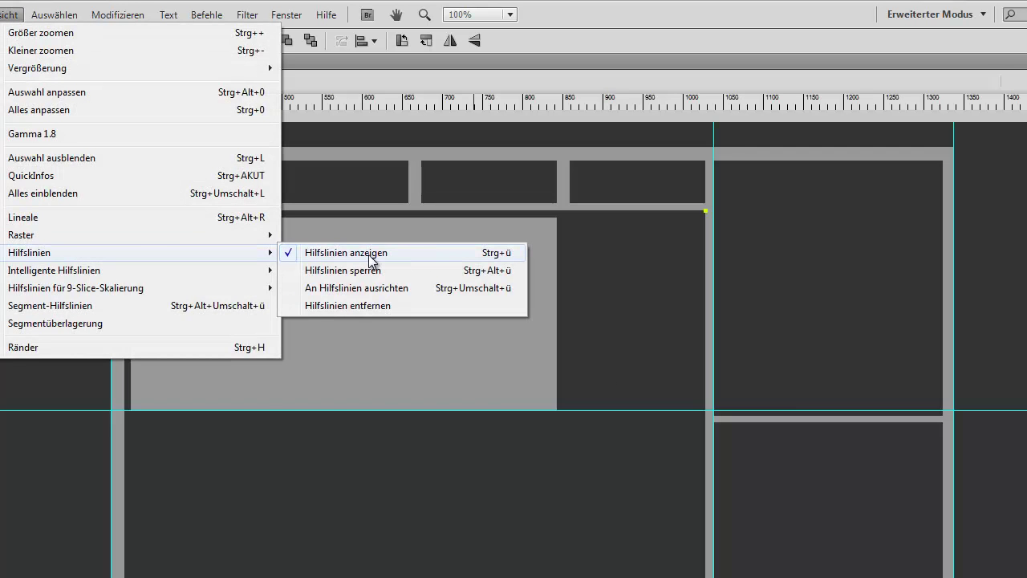
{"action": "left_click", "coordinate": [3, 16]}
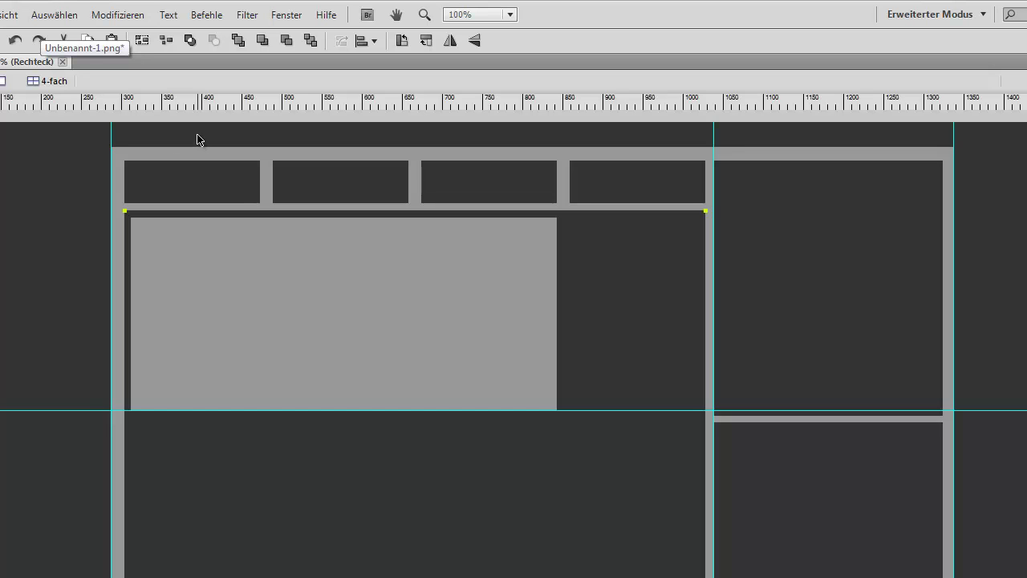
Measure the distances between the guides around the upper and lower sidebar areas.
{"action": "key", "text": "ctrl"}
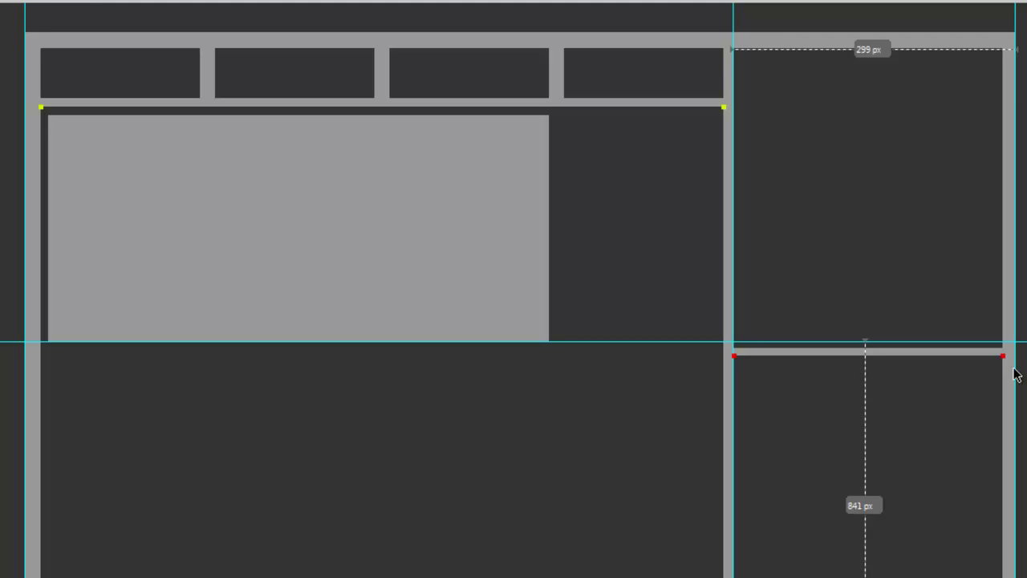
{"action": "scroll", "coordinate": [1015, 376], "scroll_direction": "down", "scroll_amount": 4}
{"action": "scroll", "coordinate": [963, 320], "scroll_direction": "up", "scroll_amount": 1}
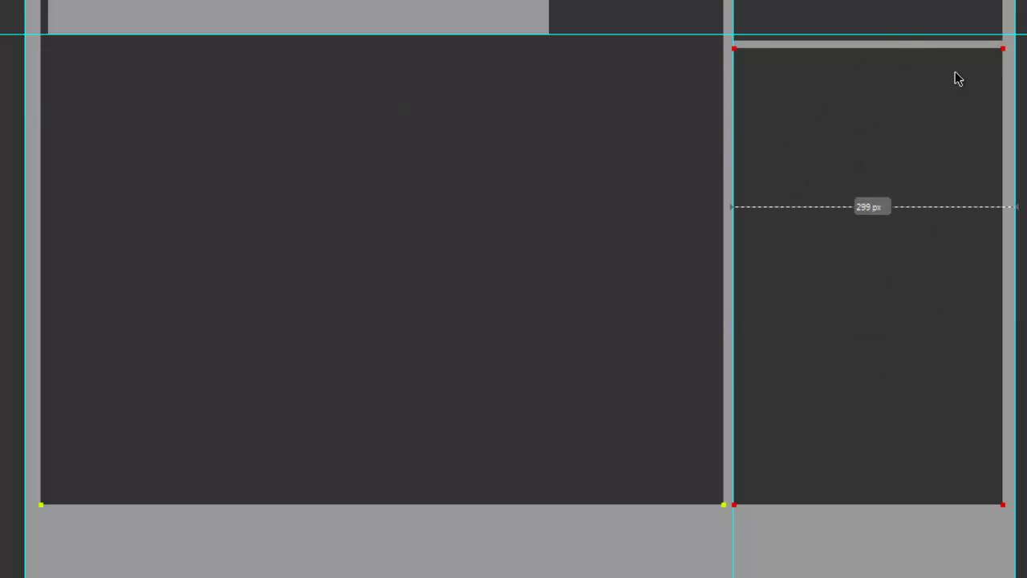
{"action": "scroll", "coordinate": [962, 319], "scroll_direction": "up", "scroll_amount": 3}
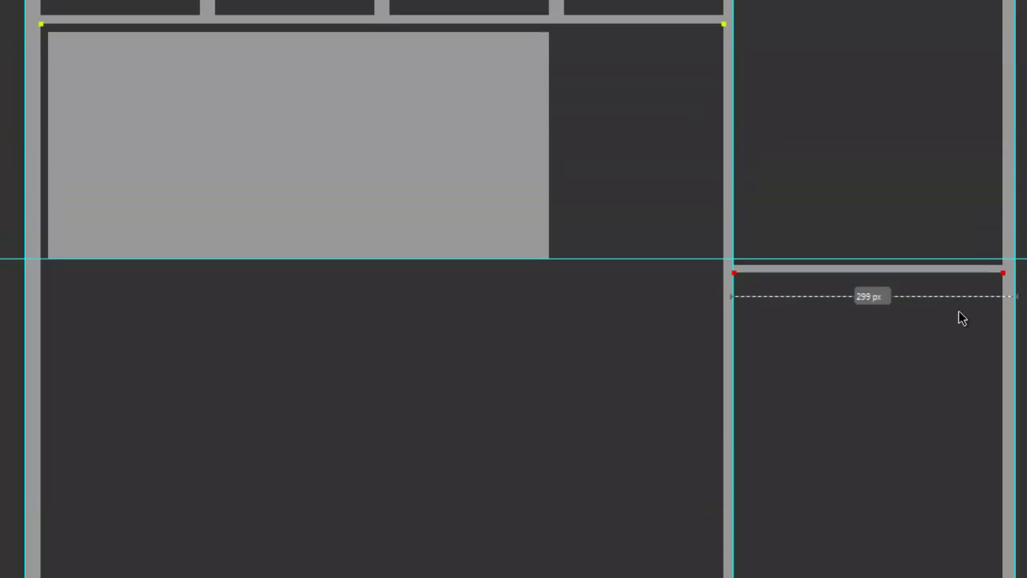
{"action": "scroll", "coordinate": [897, 329], "scroll_direction": "up", "scroll_amount": 1}
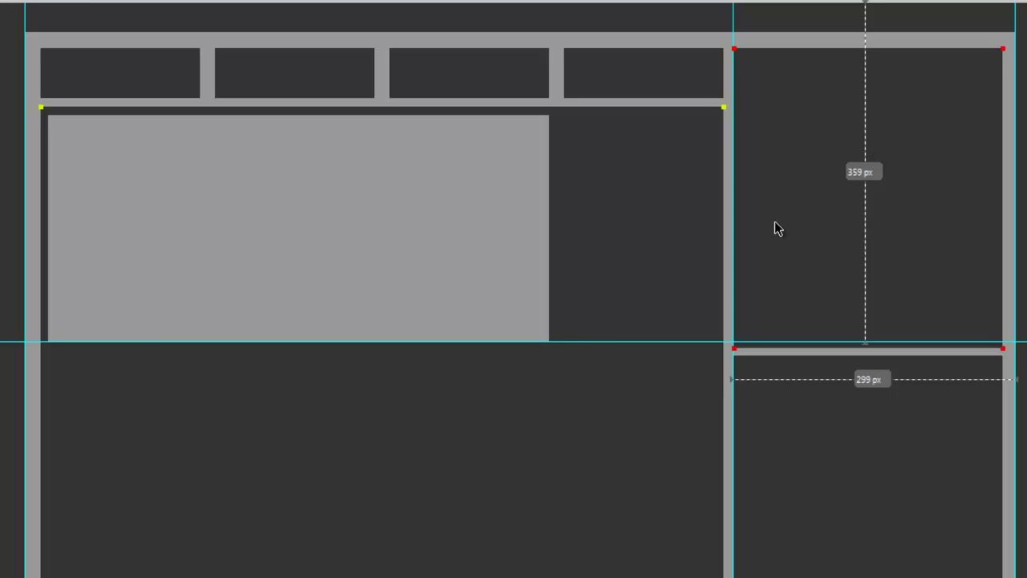
Place a horizontal guide along the top edge of the grey rectangle inside the content area.
{"action": "left_click_drag", "start_coordinate": [385, 49], "coordinate": [429, 167]}
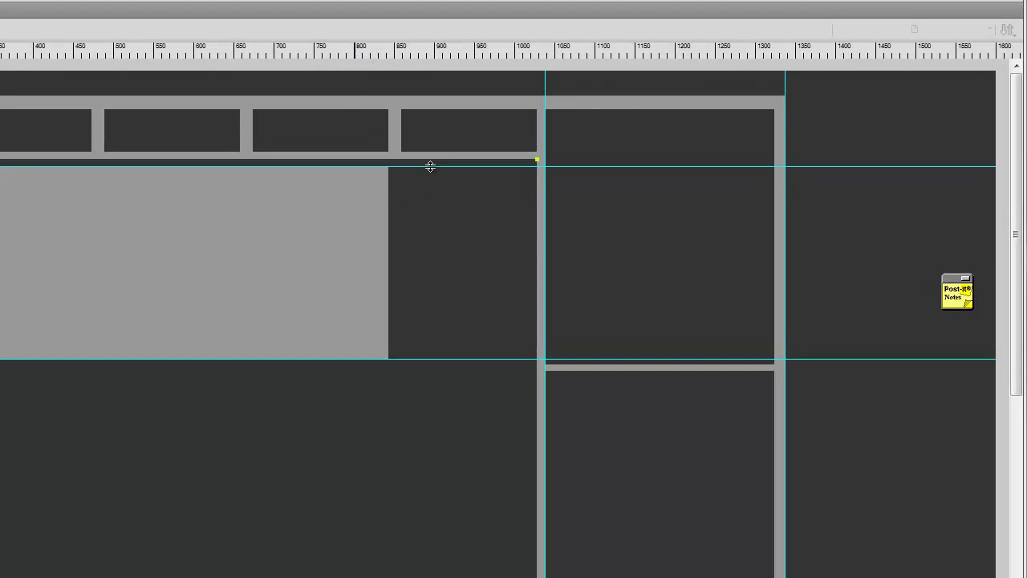